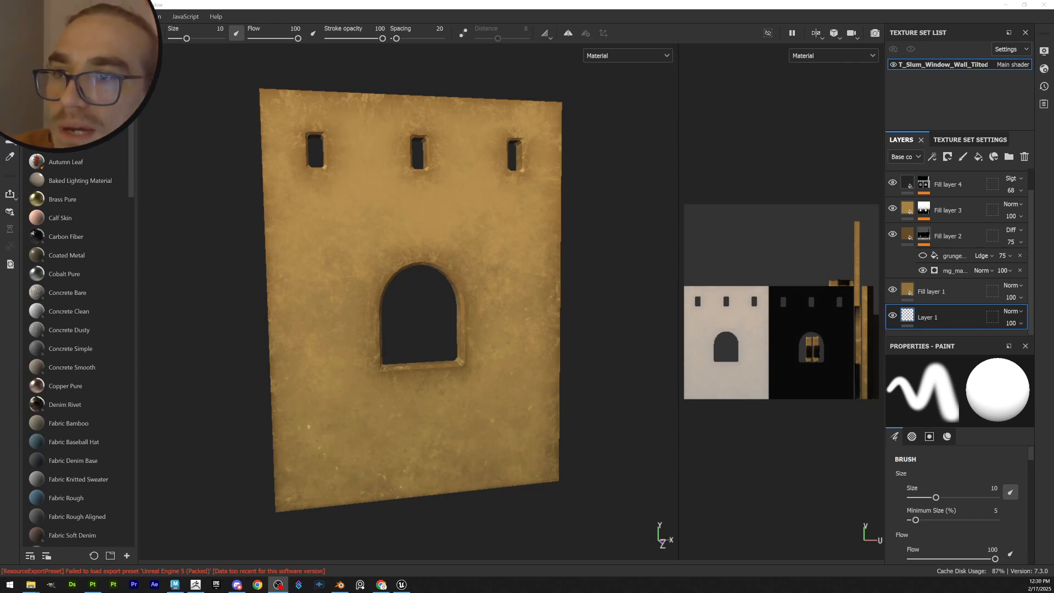
# - Bring up the File menu commands, then dismiss them to head into settings
pyautogui.click(11, 16)
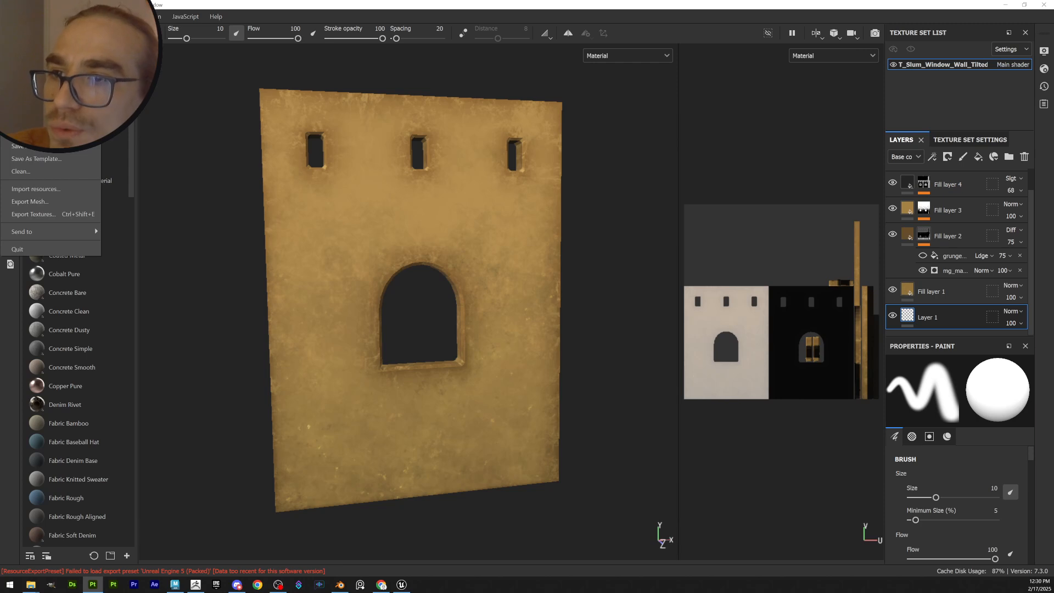
pyautogui.press('Escape')
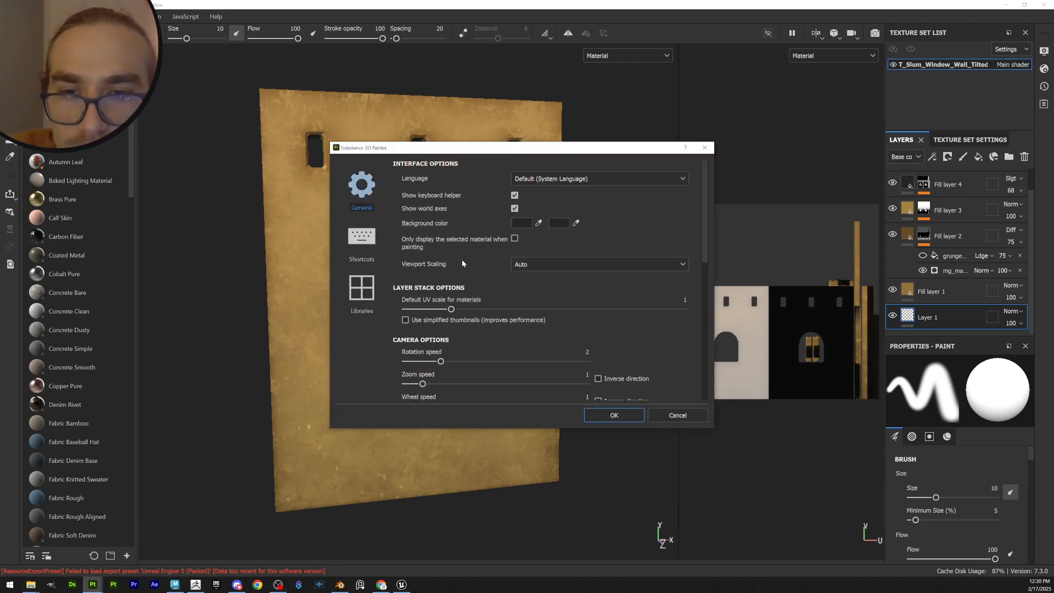
pyautogui.scroll(-2, 462, 264)
pyautogui.scroll(-1, 461, 266)
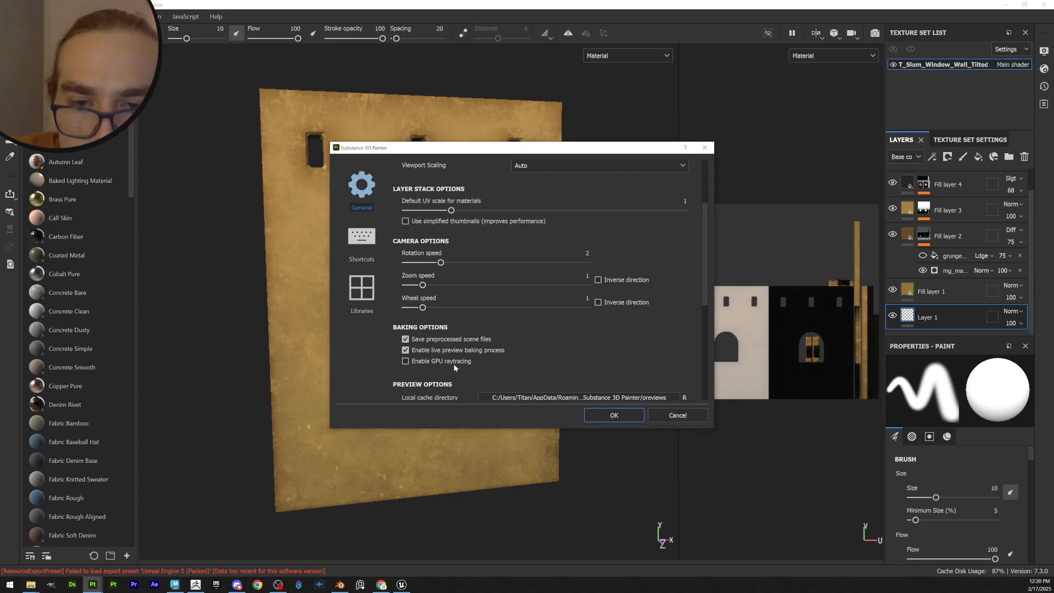
# - Confirm the program settings with GPU raytracing enabled for baking
pyautogui.click(614, 415)
# - Show the window wall's Texture Set Settings and start Bake Mesh Maps
pyautogui.click(969, 139)
pyautogui.scroll(-3, 957, 304)
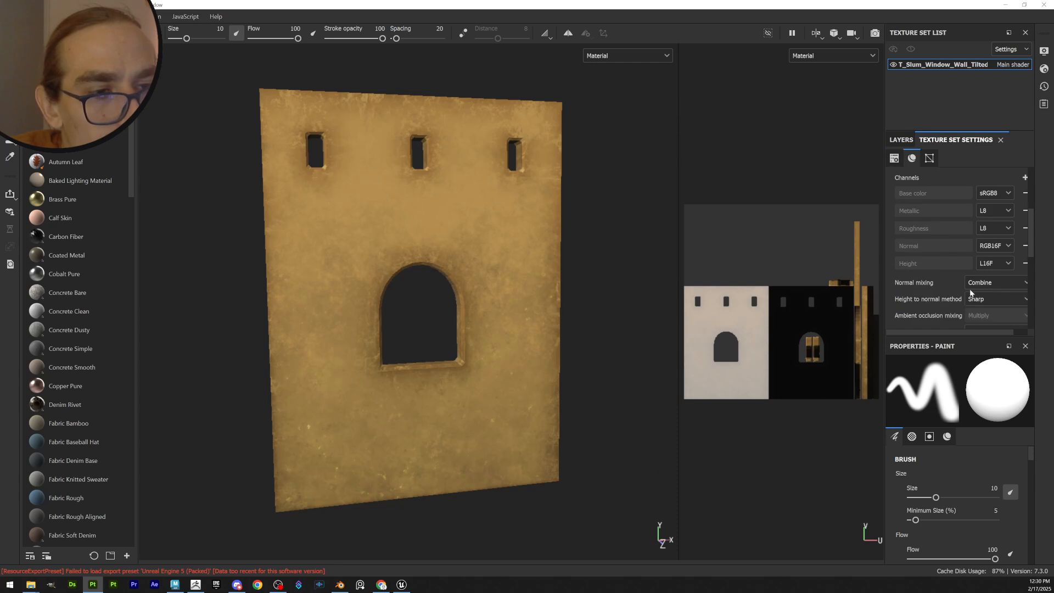
pyautogui.scroll(-3, 981, 272)
pyautogui.scroll(3, 983, 295)
pyautogui.scroll(3, 988, 280)
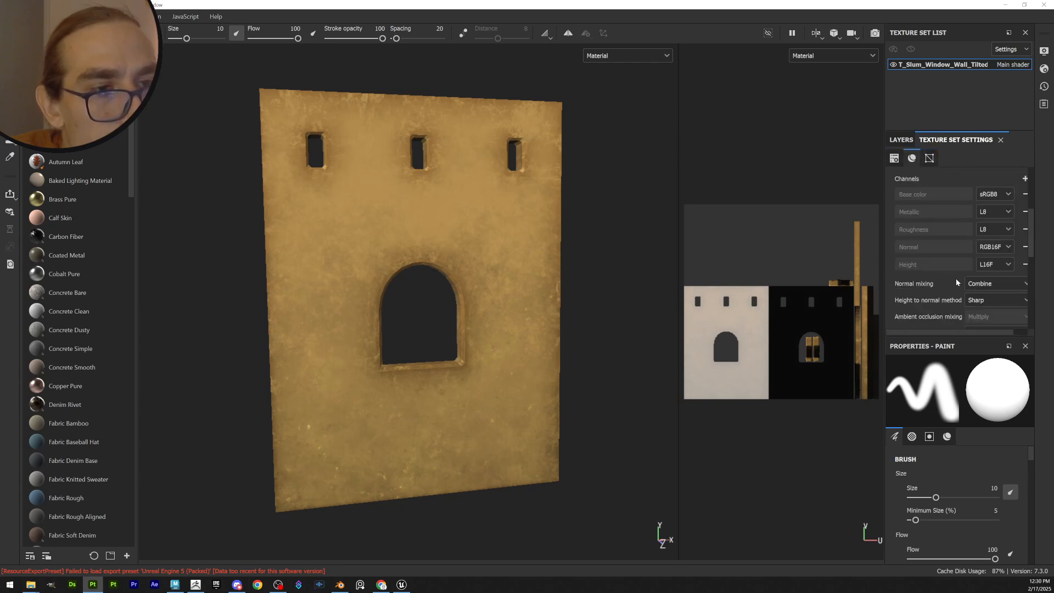
pyautogui.scroll(2, 995, 265)
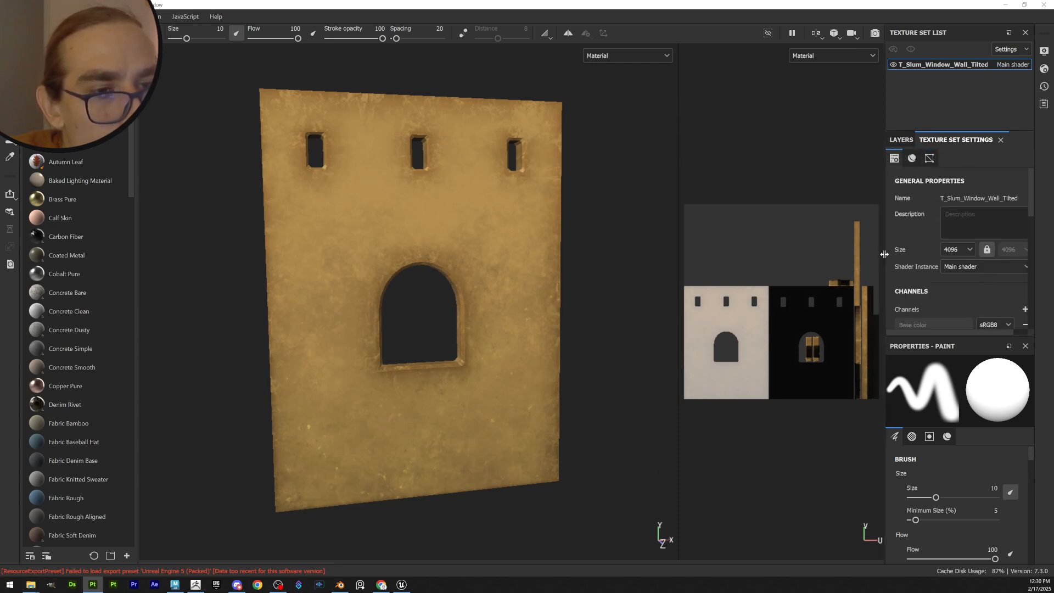
pyautogui.moveTo(885, 254); pyautogui.dragTo(838, 255)
pyautogui.scroll(-3, 956, 271)
pyautogui.scroll(-3, 950, 284)
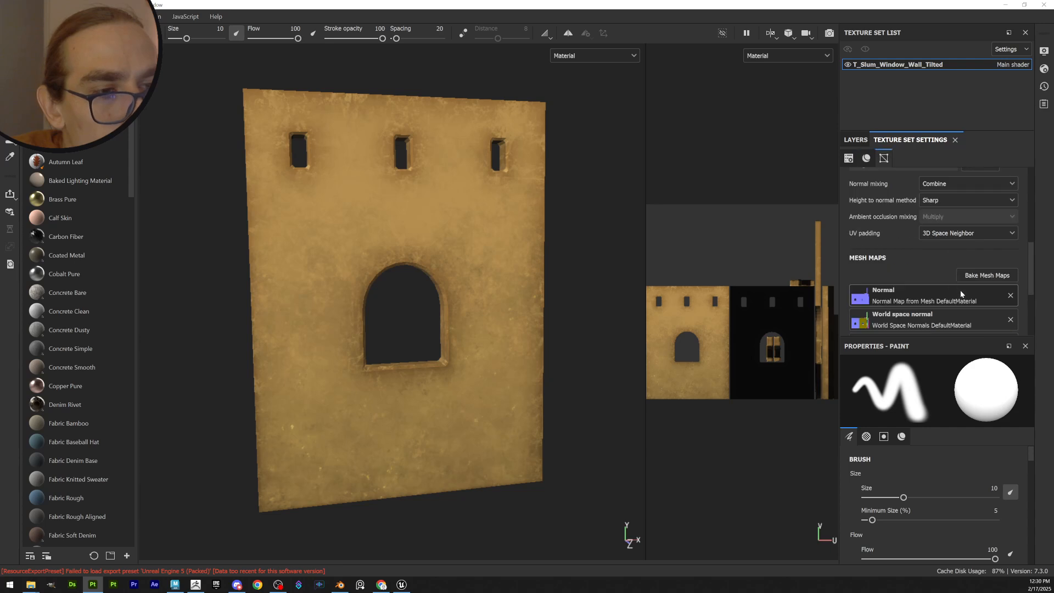
pyautogui.scroll(-1, 960, 290)
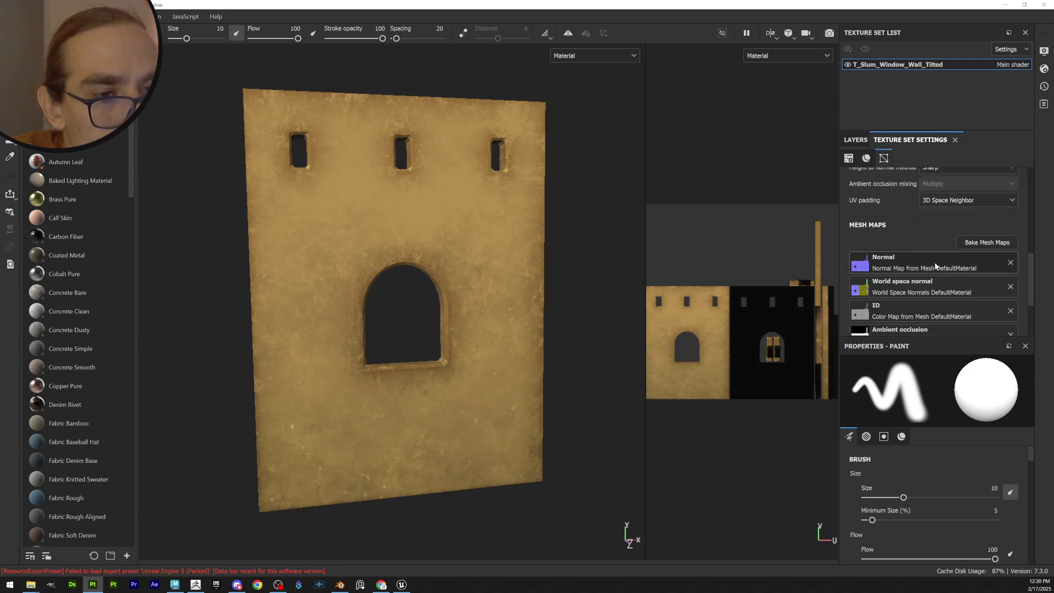
pyautogui.click(986, 243)
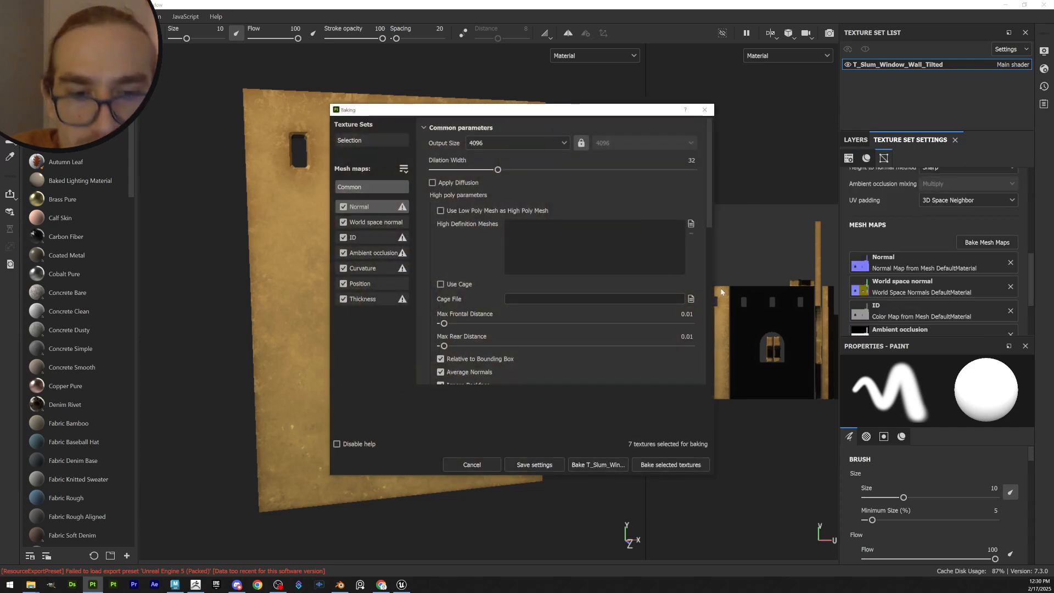
# - Bake all seven selected mesh maps at 4096 and dismiss the finished report
pyautogui.click(671, 465)
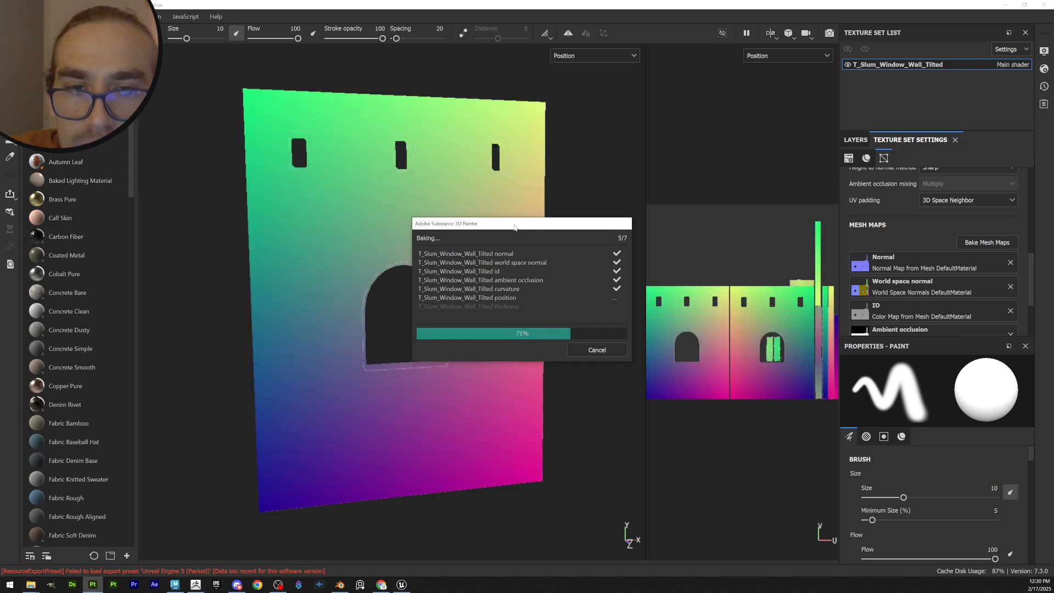
pyautogui.moveTo(521, 229)
pyautogui.mouseDown()
pyautogui.moveTo(613, 222)
pyautogui.moveTo(677, 356)
pyautogui.mouseUp()
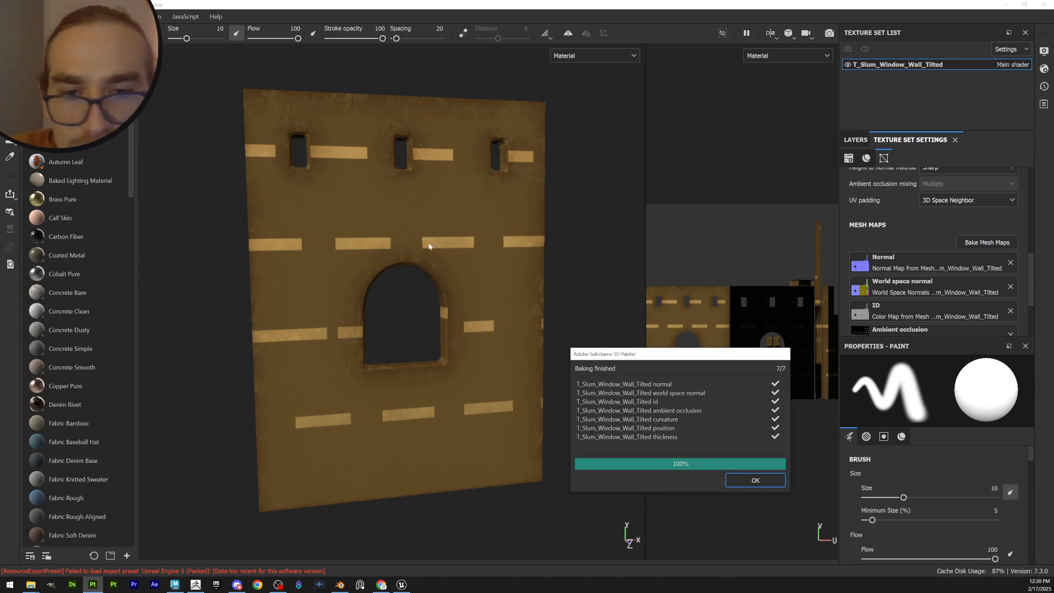
pyautogui.moveTo(660, 356)
pyautogui.mouseDown()
pyautogui.moveTo(639, 191)
pyautogui.moveTo(646, 127)
pyautogui.moveTo(671, 106)
pyautogui.mouseUp()
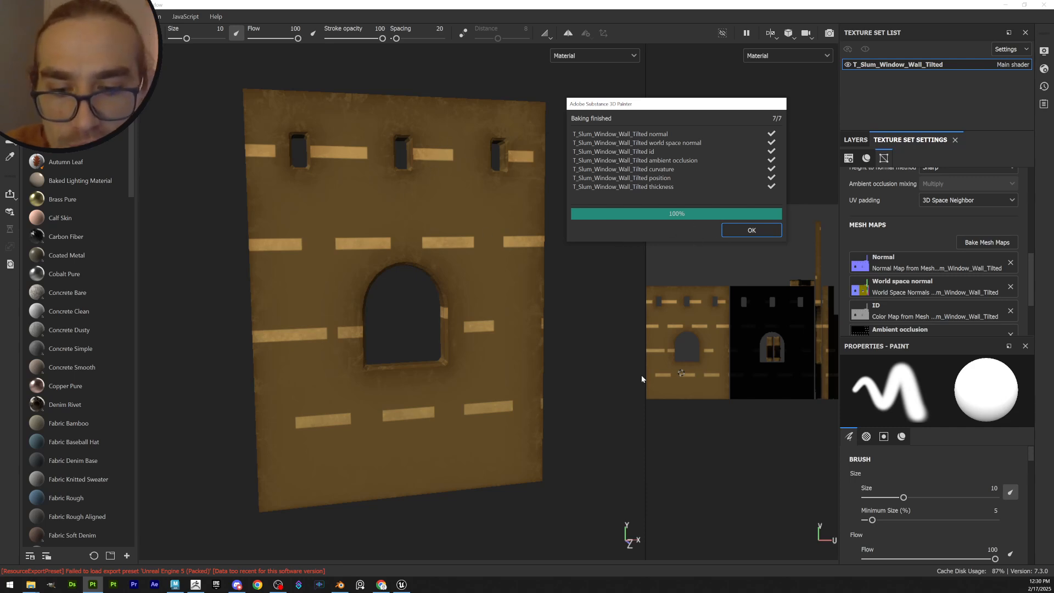
pyautogui.click(753, 231)
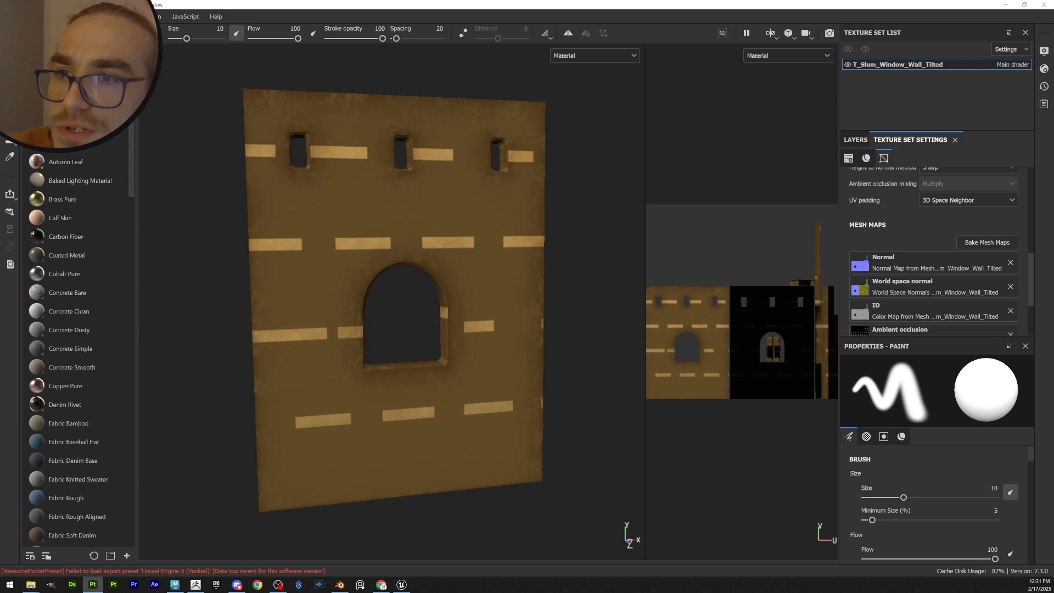
# - Disable Enable GPU raytracing under Baking Options in Settings and apply it
pyautogui.hotkey('ctrl', ',')
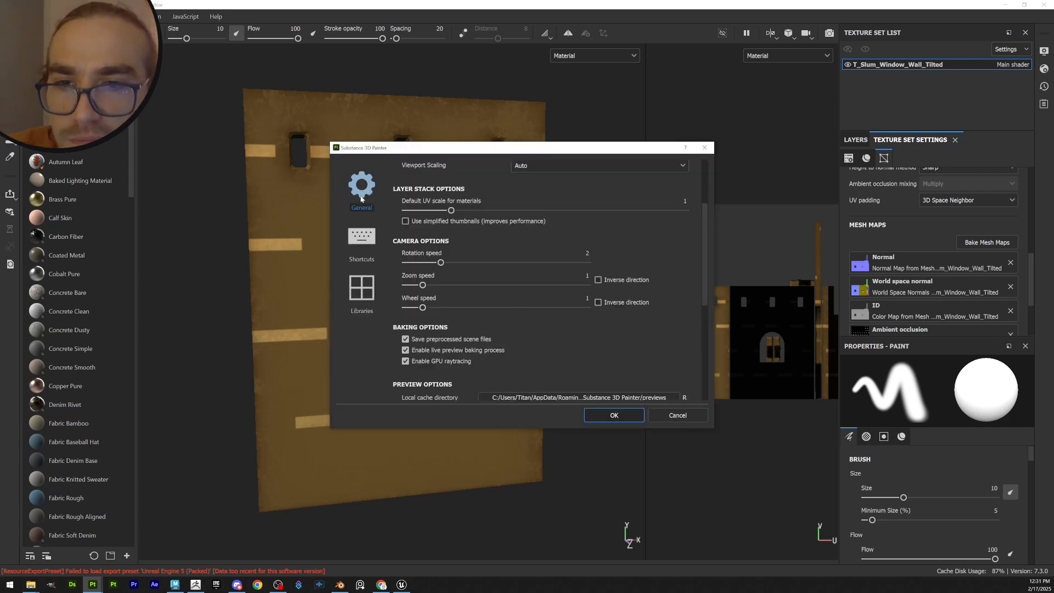
pyautogui.scroll(-5, 507, 308)
pyautogui.scroll(-3, 507, 306)
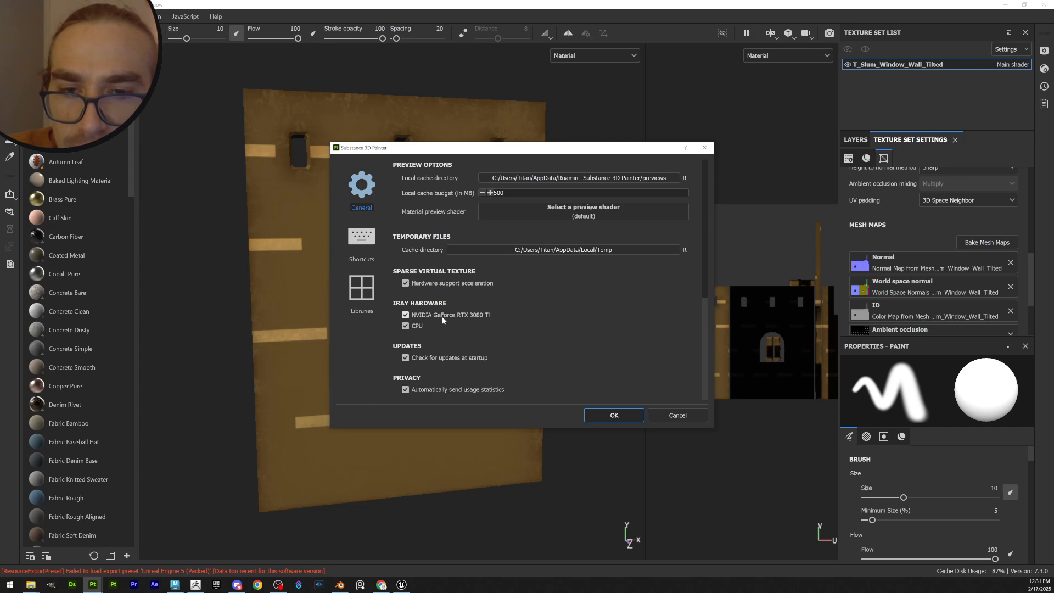
pyautogui.scroll(1, 443, 317)
pyautogui.scroll(3, 443, 280)
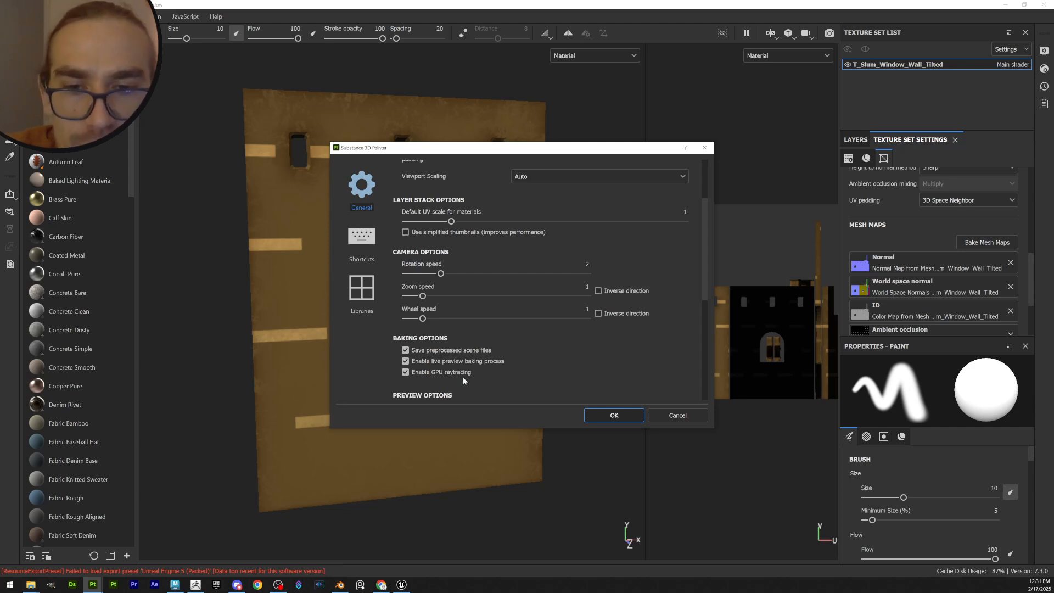
pyautogui.click(613, 414)
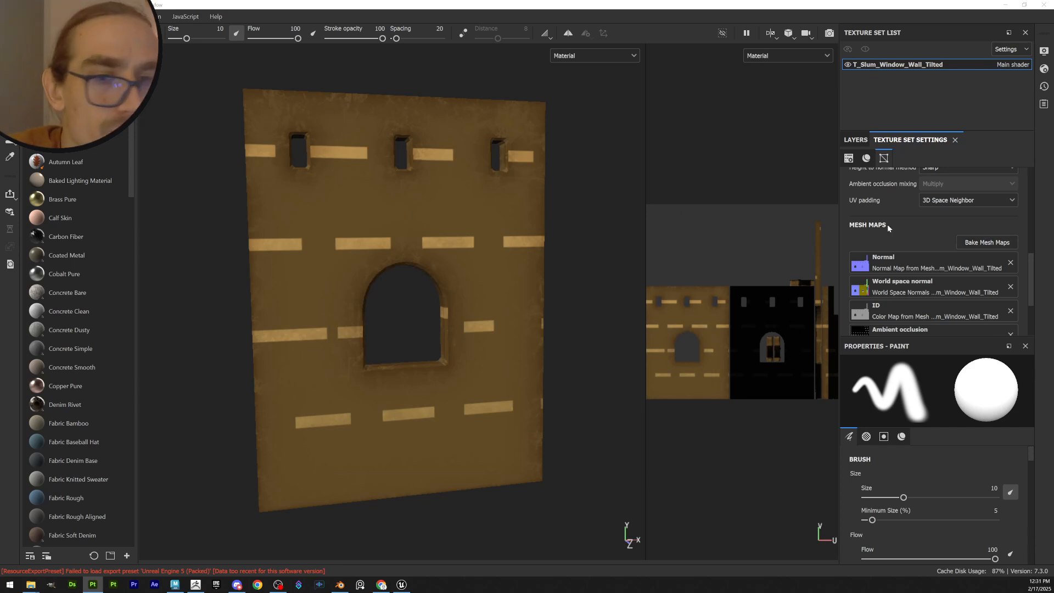
pyautogui.click(987, 242)
# - Re-bake the seven mesh maps without GPU raytracing and dismiss the completion report
pyautogui.click(671, 465)
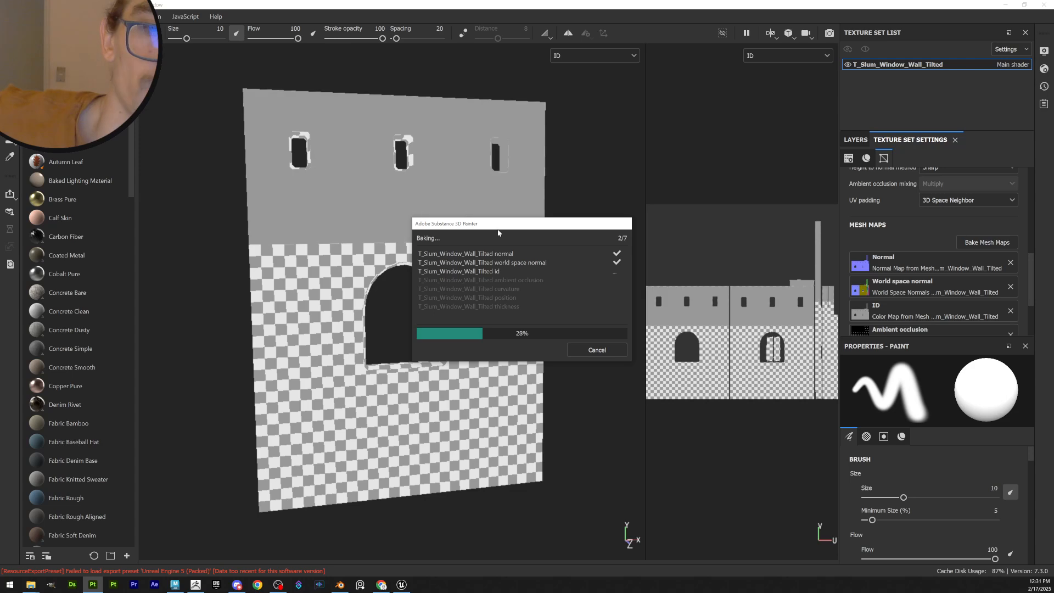
pyautogui.moveTo(521, 214); pyautogui.dragTo(651, 126)
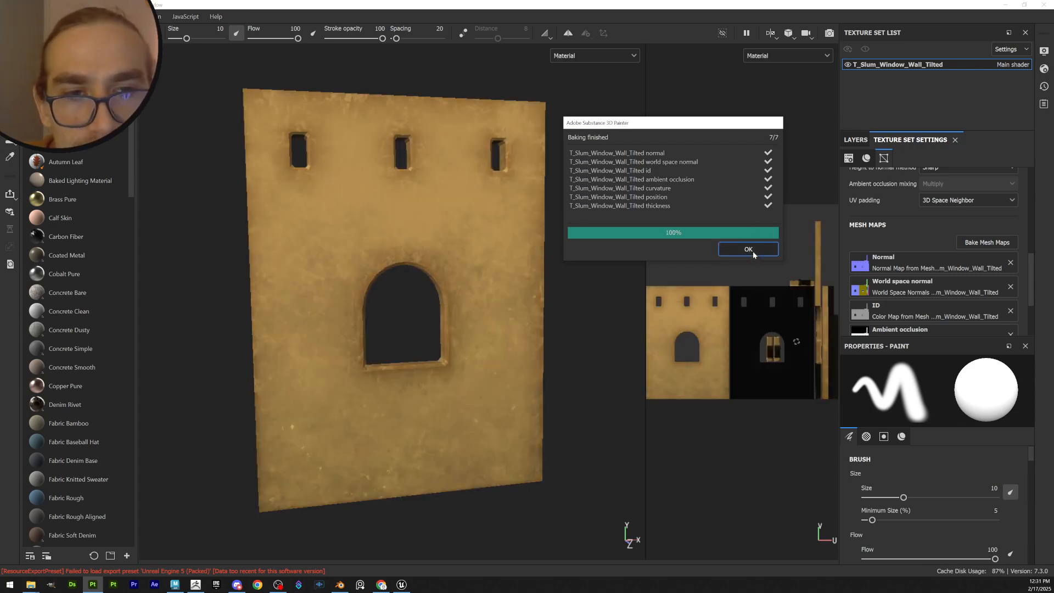
pyautogui.click(749, 250)
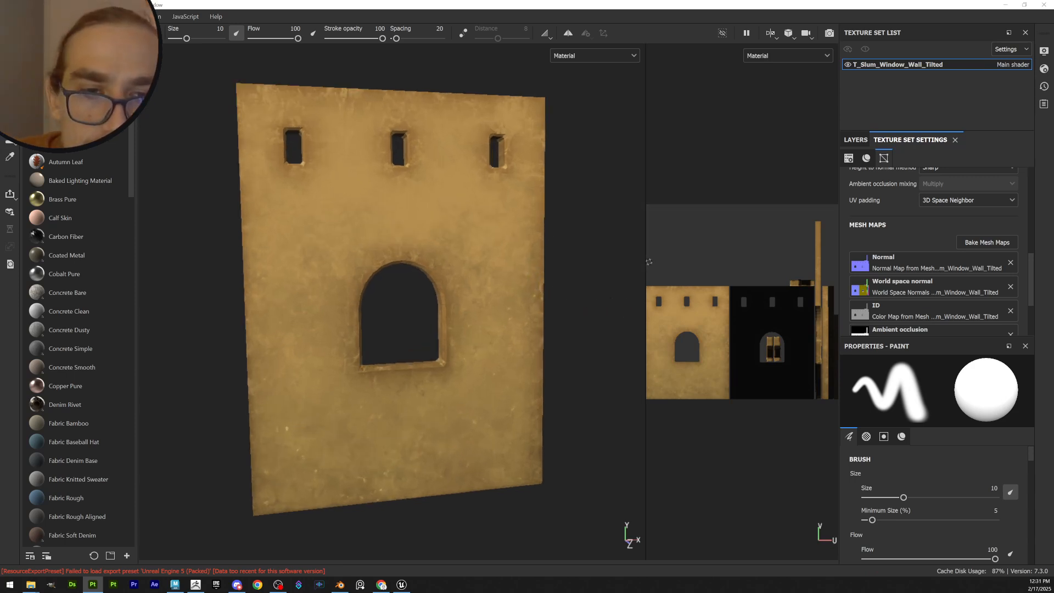
# - Widen the 3D viewport and switch to 3D-only view with F2
pyautogui.moveTo(640, 256); pyautogui.dragTo(755, 237)
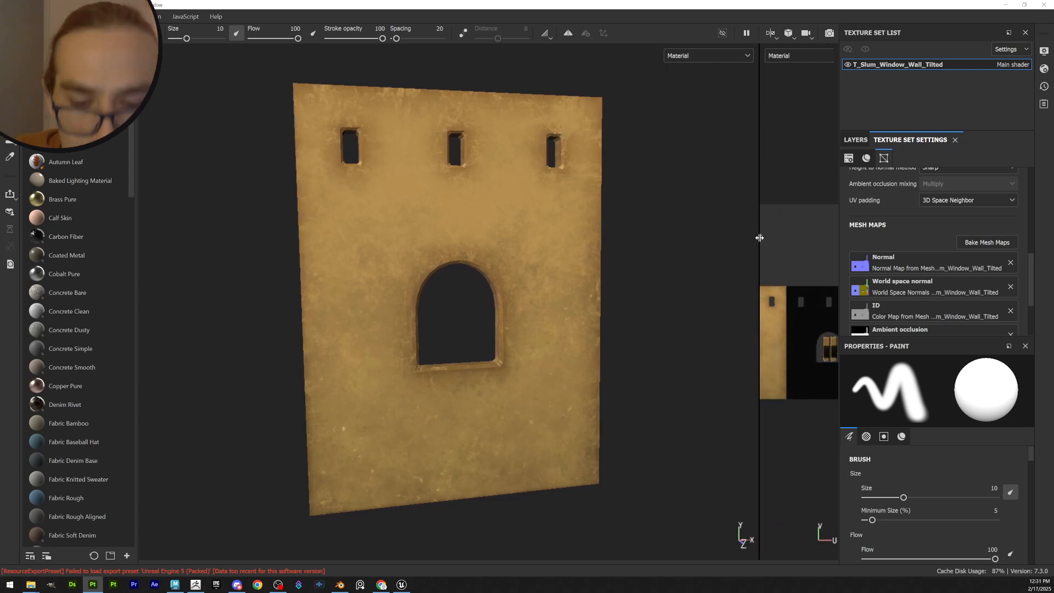
pyautogui.moveTo(755, 238); pyautogui.dragTo(490, 247)
pyautogui.press('F2')
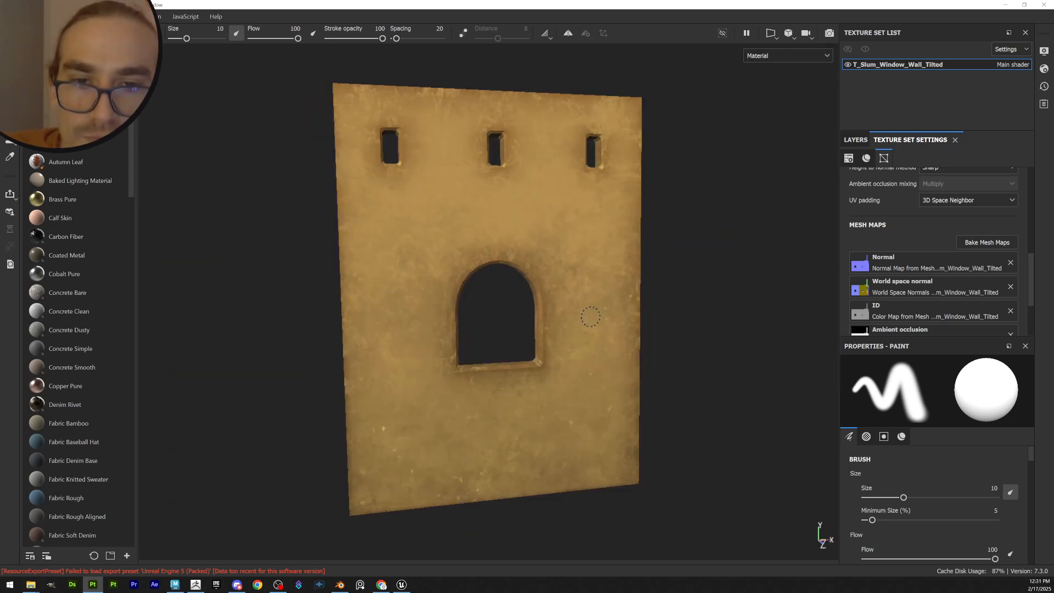
# - Orbit around the wall's front and back while rotating the environment light to check the clean bake
pyautogui.moveTo(667, 334)
pyautogui.keyDown('alt'); pyautogui.mouseDown()
pyautogui.moveTo(438, 318)
pyautogui.moveTo(636, 312)
pyautogui.mouseUp(); pyautogui.keyUp('alt')
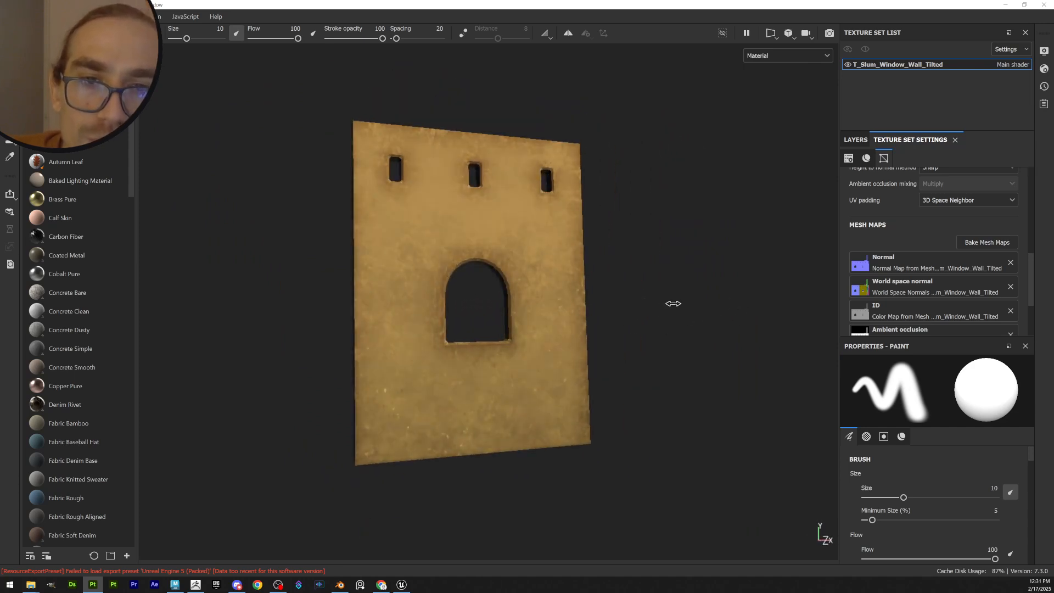
pyautogui.keyDown('shift'); pyautogui.moveTo(637, 312); pyautogui.dragTo(648, 306, button='right'); pyautogui.keyUp('shift')
pyautogui.scroll(-3, 631, 310)
pyautogui.moveTo(363, 326)
pyautogui.keyDown('alt'); pyautogui.mouseDown()
pyautogui.moveTo(668, 321)
pyautogui.moveTo(503, 313)
pyautogui.mouseUp(); pyautogui.keyUp('alt')
pyautogui.keyDown('alt'); pyautogui.moveTo(503, 314); pyautogui.dragTo(517, 330, button='middle'); pyautogui.keyUp('alt')
pyautogui.keyDown('shift'); pyautogui.moveTo(556, 309); pyautogui.dragTo(634, 313, button='right'); pyautogui.keyUp('shift')
pyautogui.moveTo(634, 314)
pyautogui.keyDown('alt'); pyautogui.mouseDown()
pyautogui.moveTo(250, 343)
pyautogui.moveTo(535, 297)
pyautogui.mouseUp(); pyautogui.keyUp('alt')
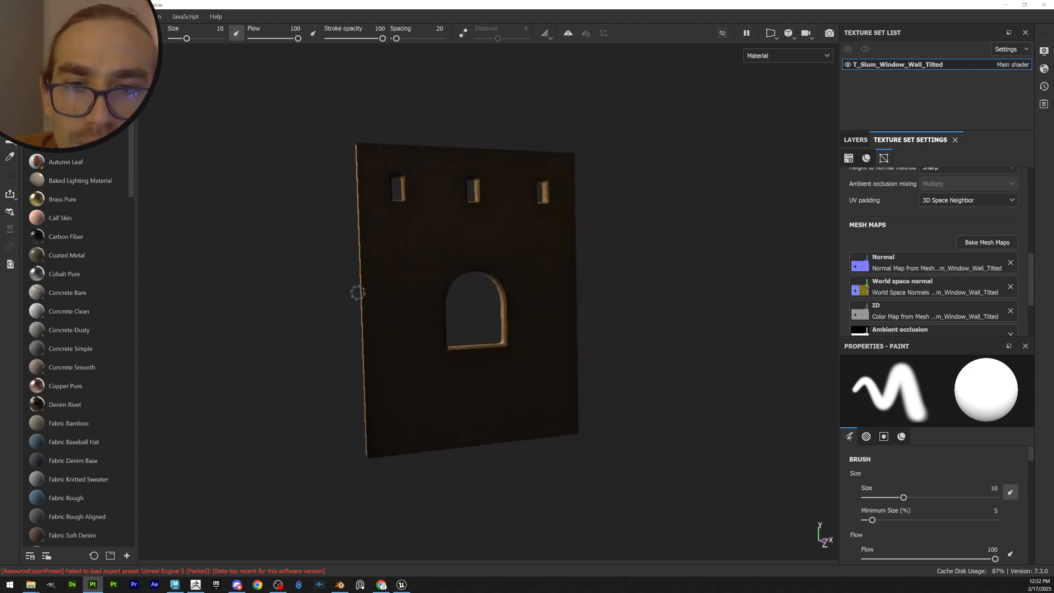
pyautogui.keyDown('shift'); pyautogui.moveTo(601, 293); pyautogui.dragTo(683, 291, button='right'); pyautogui.keyUp('shift')
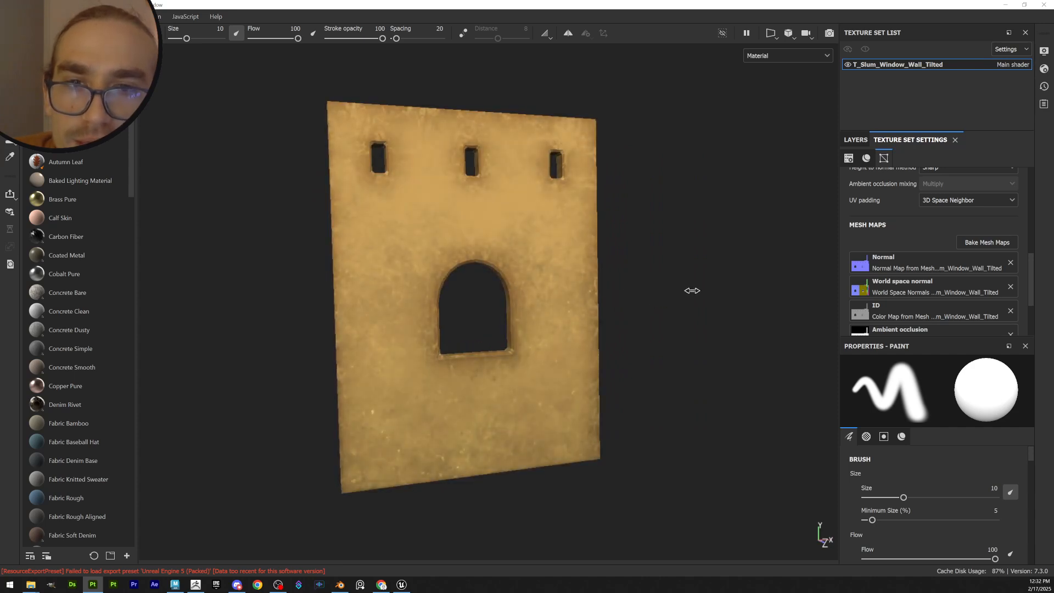
pyautogui.keyDown('alt'); pyautogui.moveTo(683, 290); pyautogui.dragTo(691, 307); pyautogui.keyUp('alt')
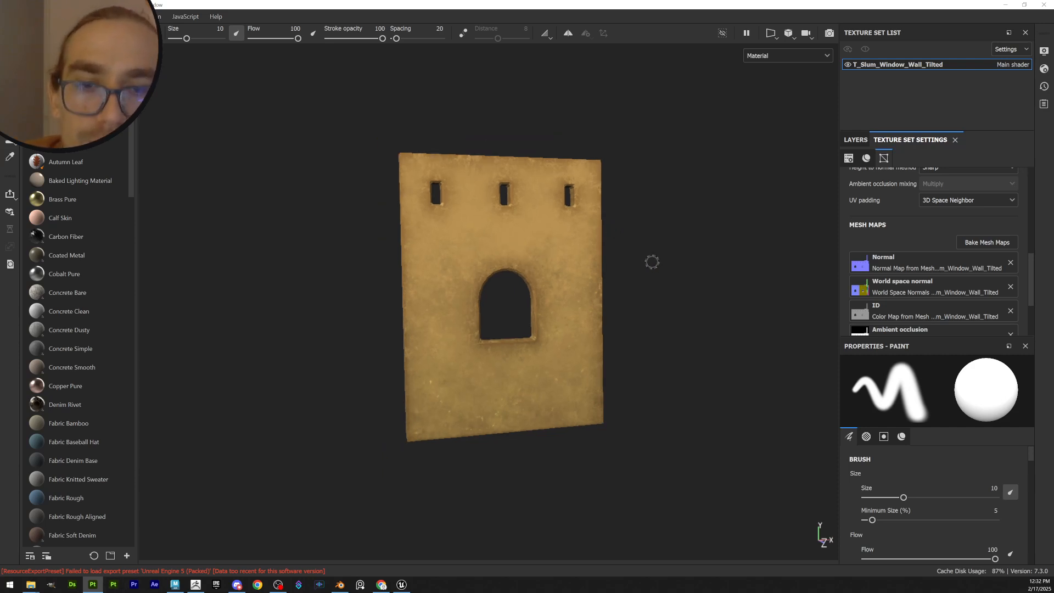
pyautogui.keyDown('alt'); pyautogui.moveTo(634, 215); pyautogui.dragTo(672, 253); pyautogui.keyUp('alt')
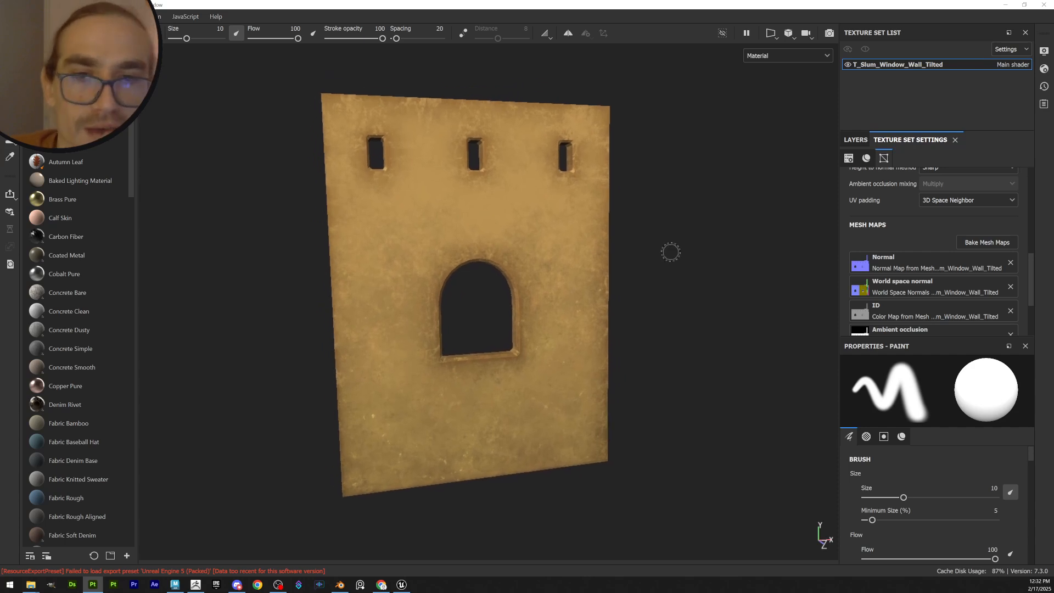